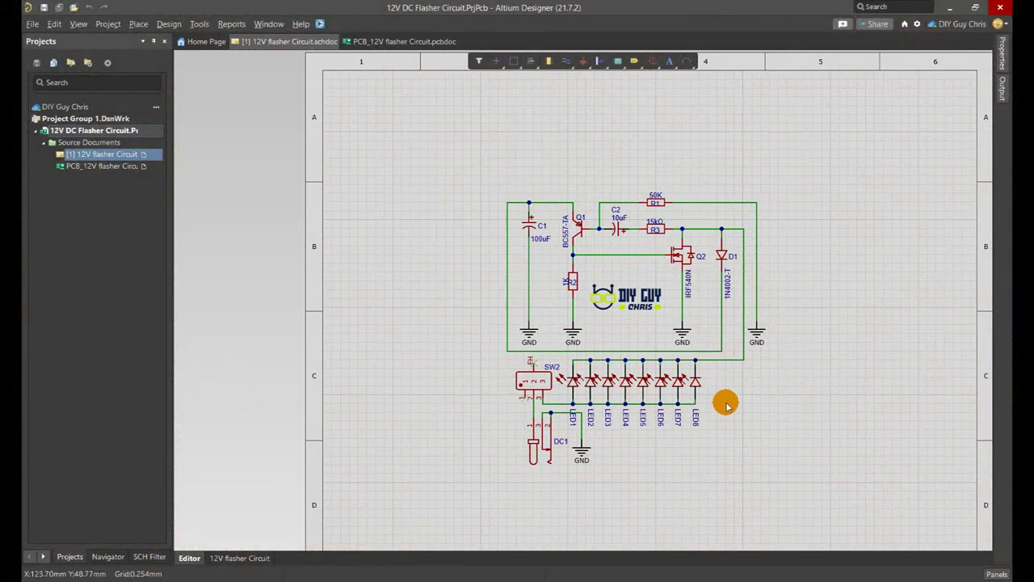
{"action": "scroll", "coordinate": [409, 383], "scroll_direction": "down", "scroll_amount": 2, "text": "ctrl"}
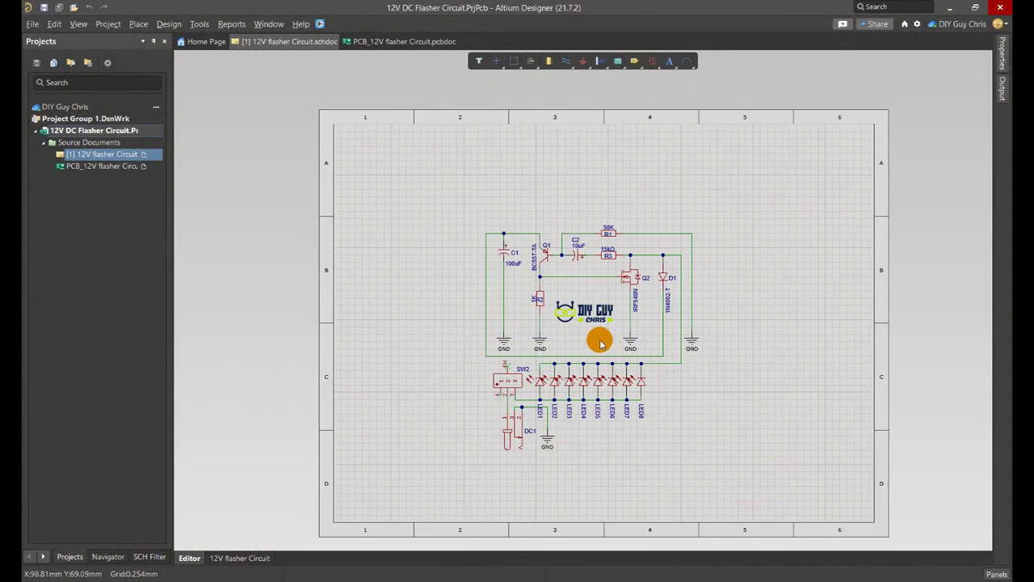
{"action": "scroll", "coordinate": [573, 434], "scroll_direction": "up", "scroll_amount": 5, "text": "ctrl"}
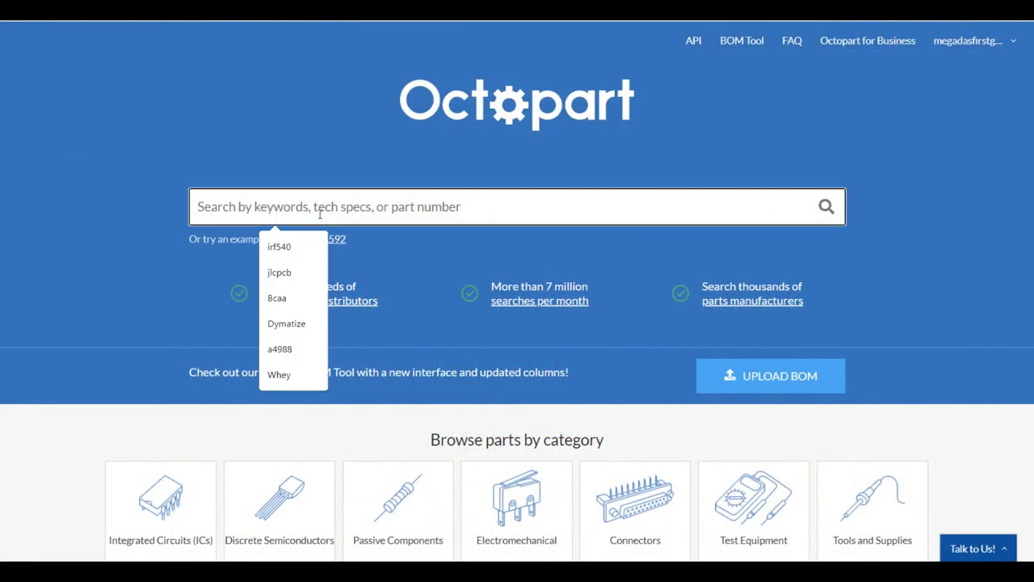
Step: Search Octopart for BC557 and open the onsemi BC557ATA part page
{"action": "type", "text": "BC557"}
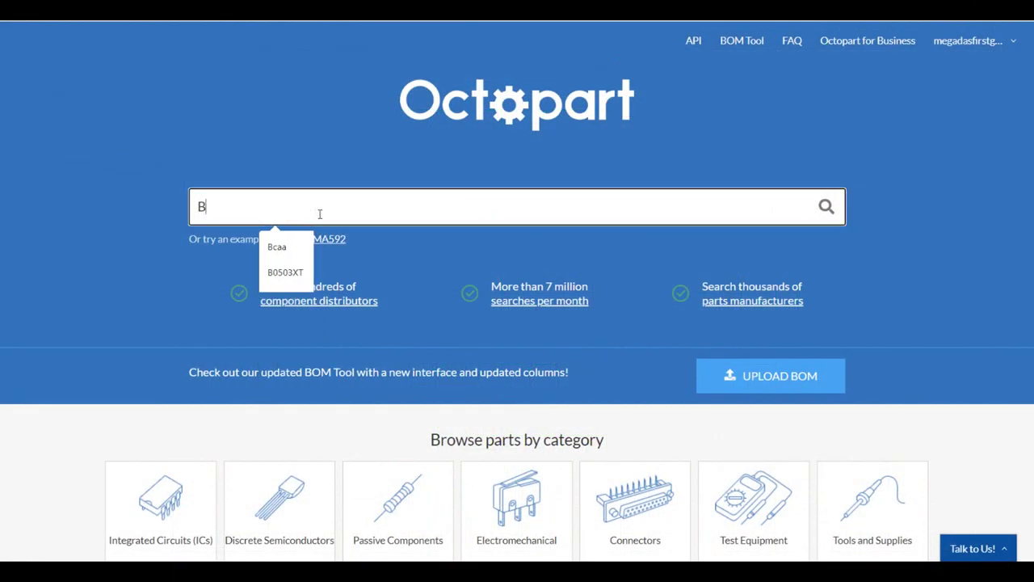
{"action": "key", "text": "Return"}
{"action": "scroll", "coordinate": [319, 216], "scroll_direction": "down", "scroll_amount": 1}
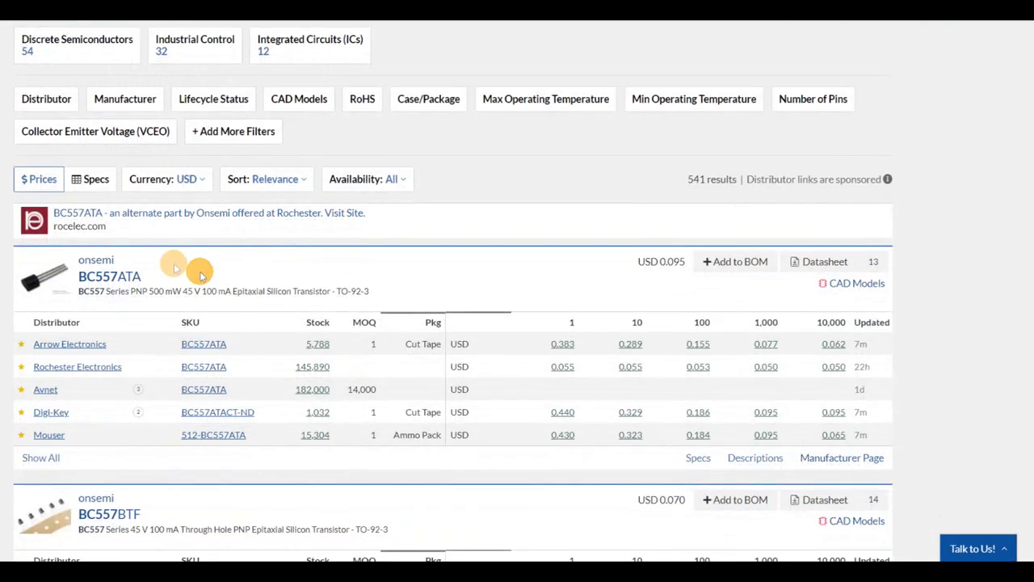
{"action": "left_click", "coordinate": [110, 278]}
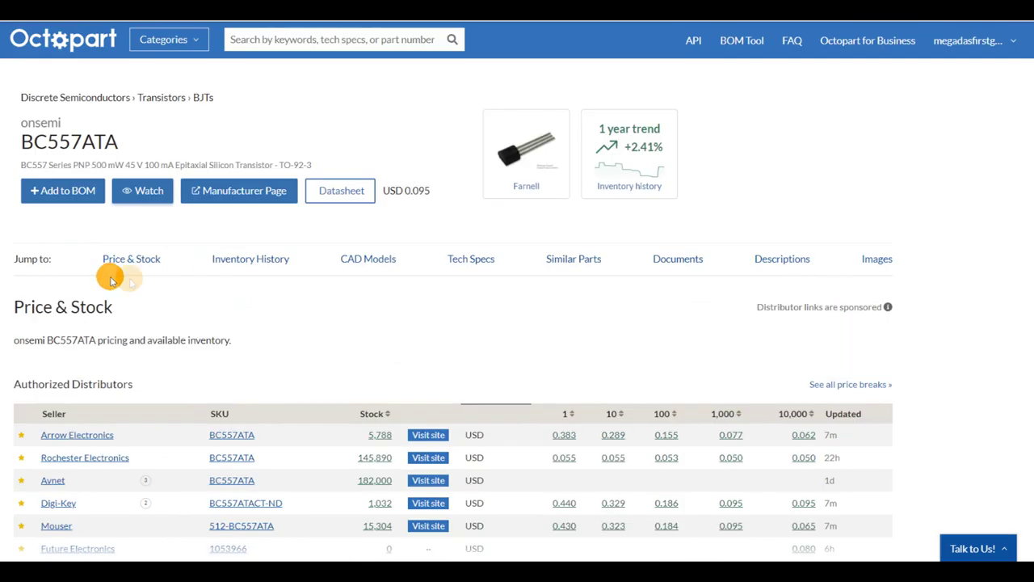
Step: Download the BC557ATA symbol, footprint and 3D model from Component Search Engine with the free member download
{"action": "scroll", "coordinate": [259, 293], "scroll_direction": "down", "scroll_amount": 2}
{"action": "left_click", "coordinate": [356, 119]}
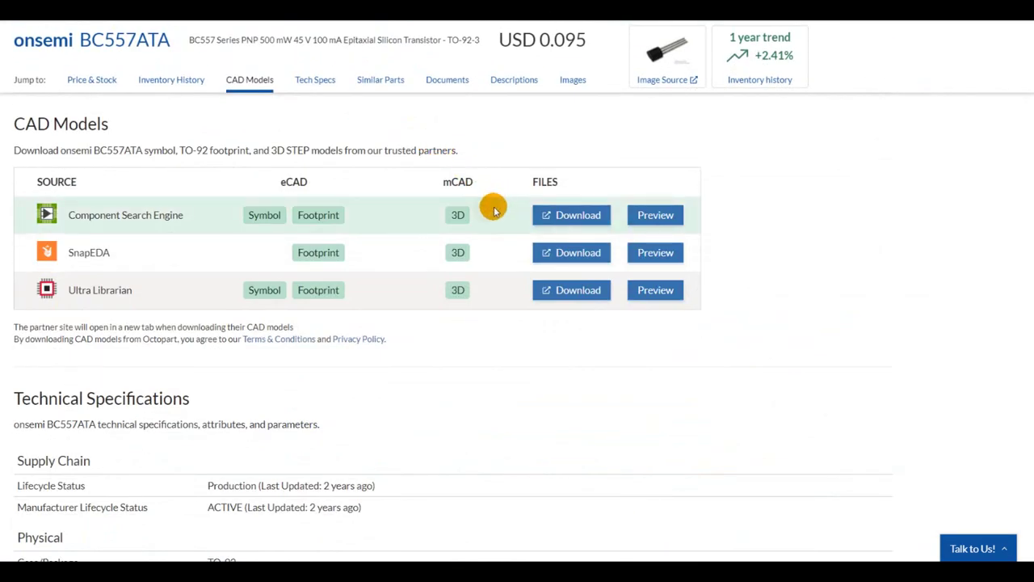
{"action": "left_click", "coordinate": [565, 216]}
{"action": "scroll", "coordinate": [439, 323], "scroll_direction": "down", "scroll_amount": 3}
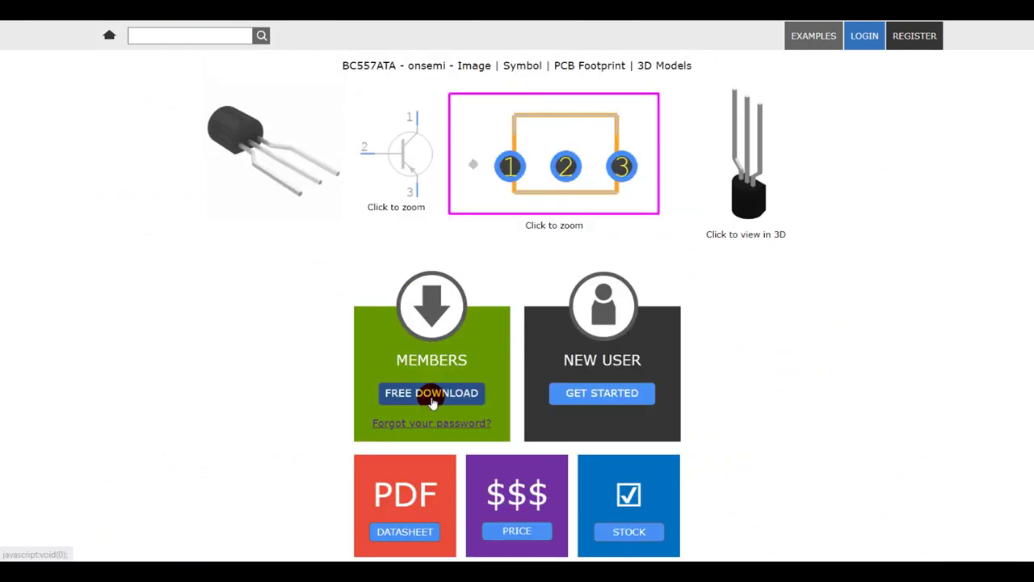
{"action": "left_click", "coordinate": [432, 401]}
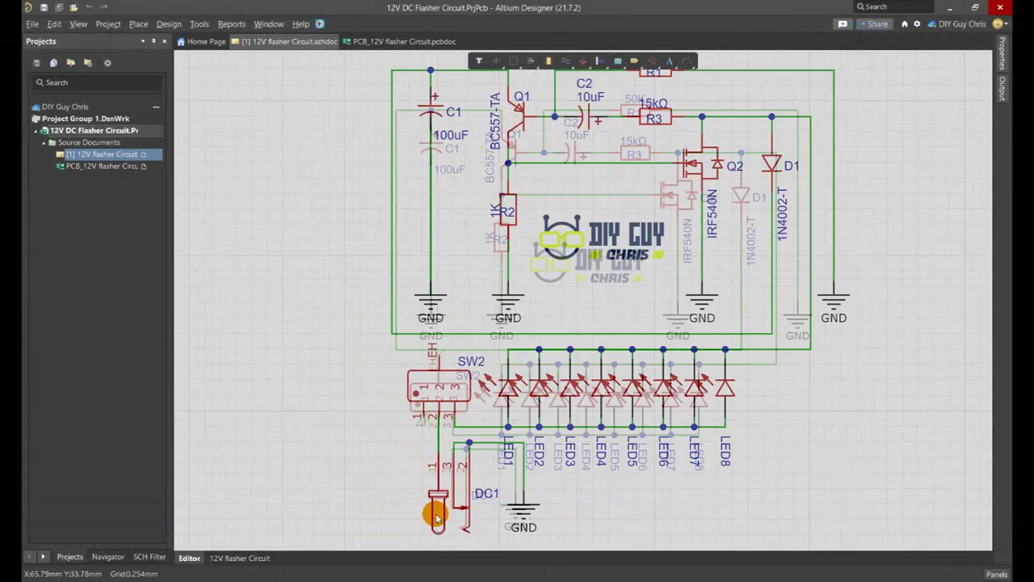
Step: Switch to Altium Designer and examine the DC1 jack, the SW2 switch and the LED1 to LED8 row in the flasher schematic
{"action": "scroll", "coordinate": [474, 489], "scroll_direction": "up", "scroll_amount": 3, "text": "ctrl"}
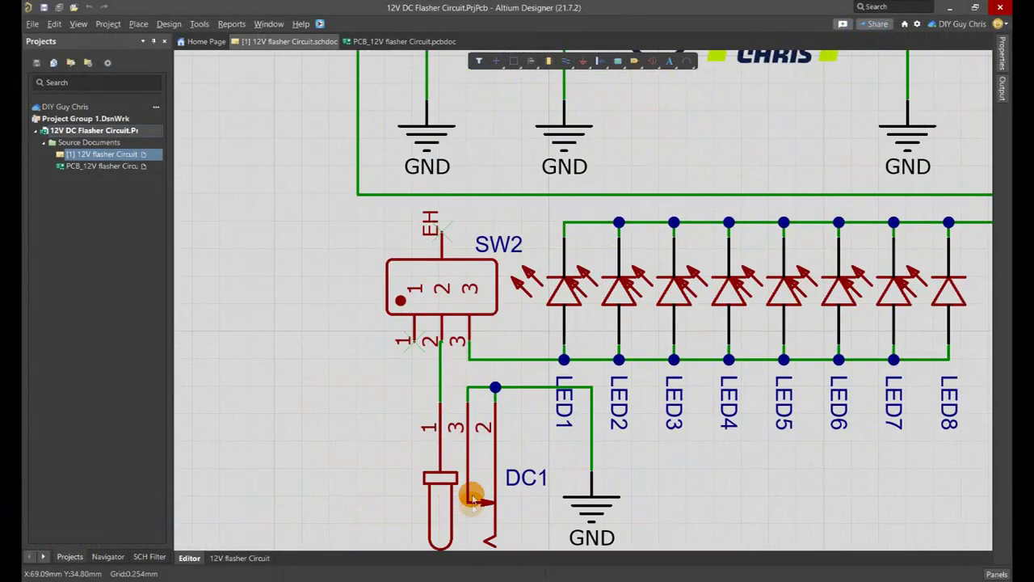
{"action": "scroll", "coordinate": [489, 475], "scroll_direction": "up", "scroll_amount": 2, "text": "ctrl"}
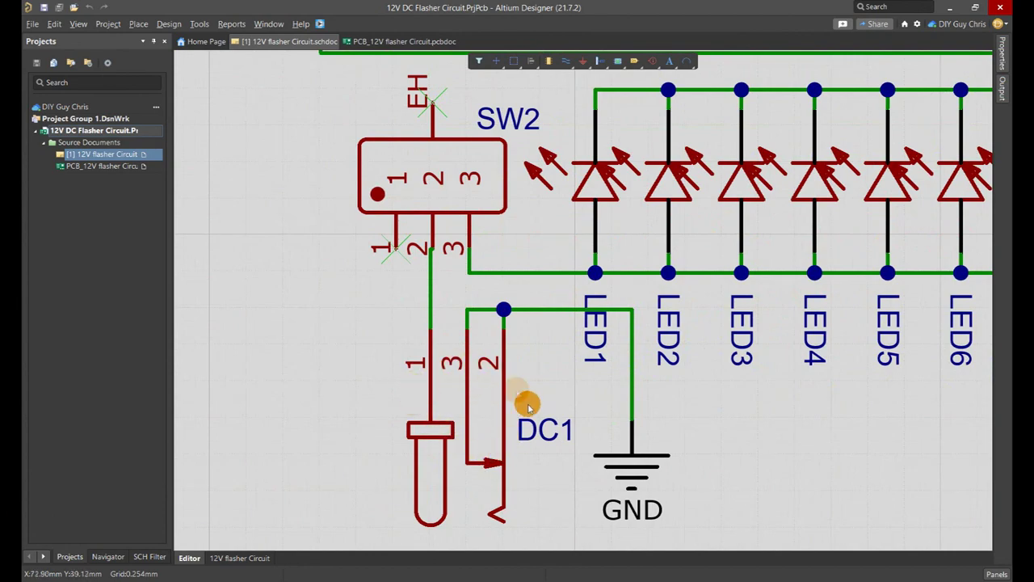
{"action": "scroll", "coordinate": [418, 497], "scroll_direction": "down", "scroll_amount": 1, "text": "ctrl"}
{"action": "scroll", "coordinate": [420, 150], "scroll_direction": "up", "scroll_amount": 3, "text": "ctrl"}
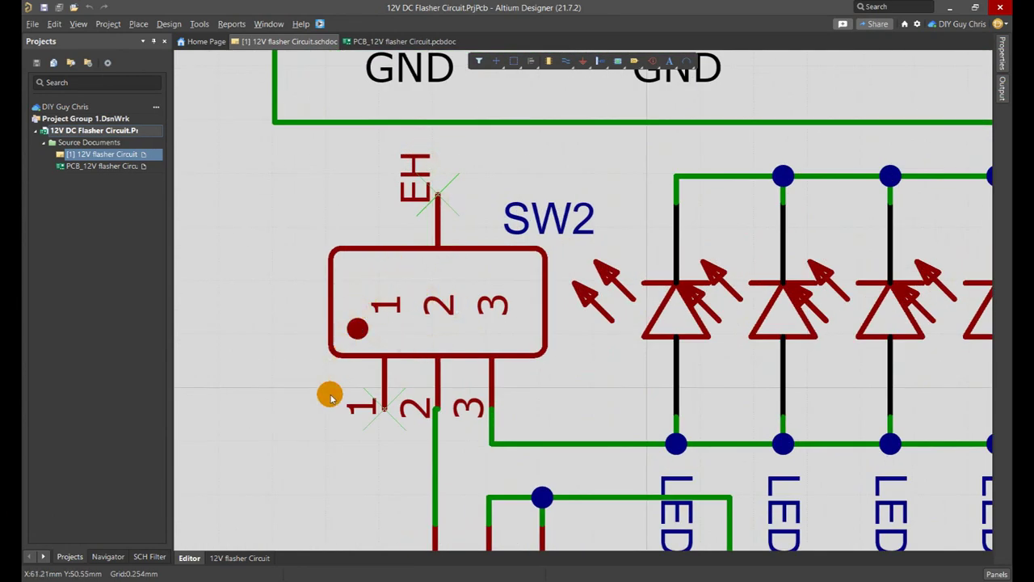
{"action": "scroll", "coordinate": [307, 401], "scroll_direction": "down", "scroll_amount": 2, "text": "ctrl"}
{"action": "scroll", "coordinate": [407, 392], "scroll_direction": "down", "scroll_amount": 2, "text": "ctrl"}
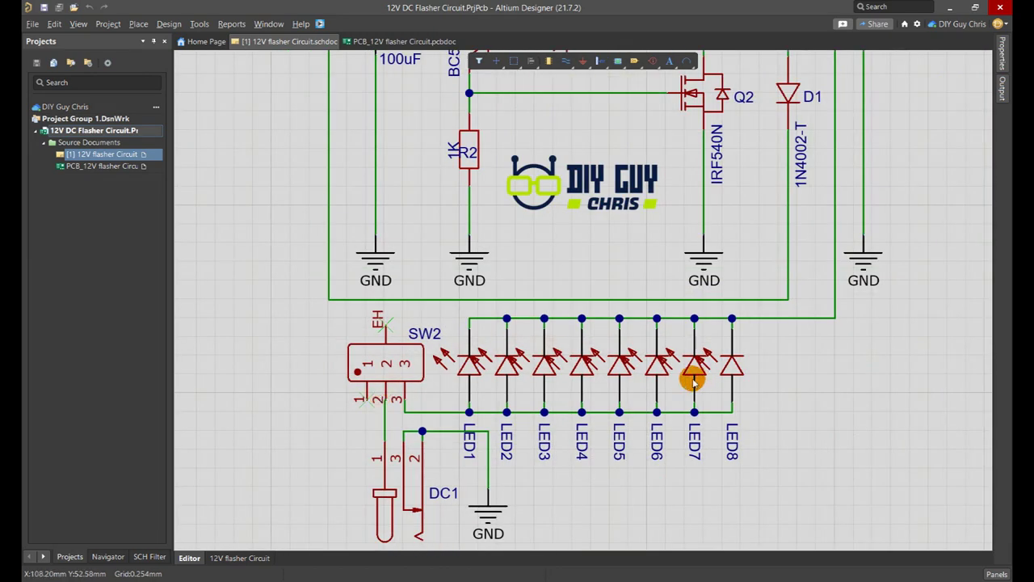
{"action": "scroll", "coordinate": [694, 382], "scroll_direction": "up", "scroll_amount": 3, "text": "ctrl"}
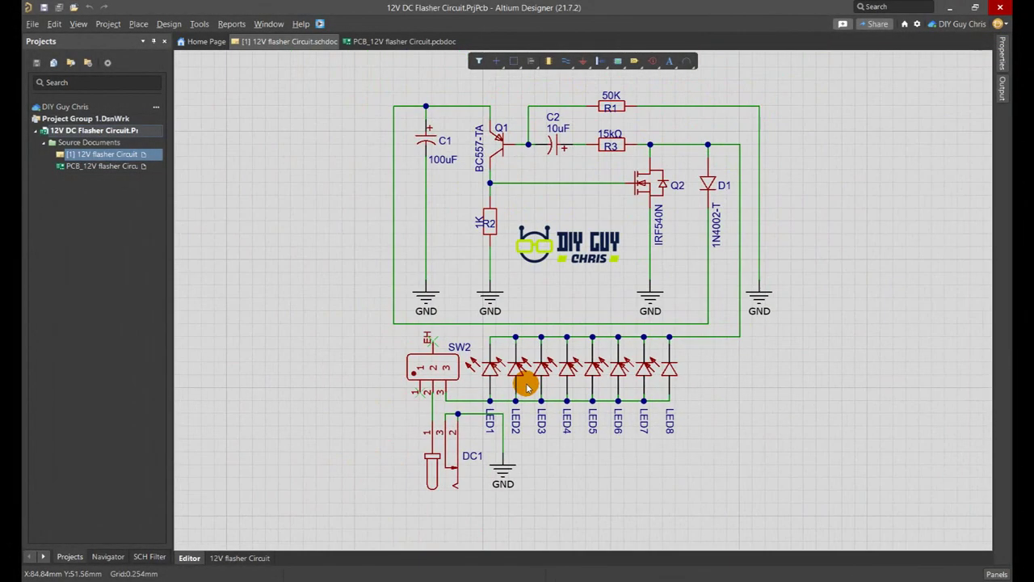
Step: Open the 12V flasher Circuit PCB layout and examine its outline, the switch and DC jack footprints, and the LED pads
{"action": "left_click", "coordinate": [380, 42]}
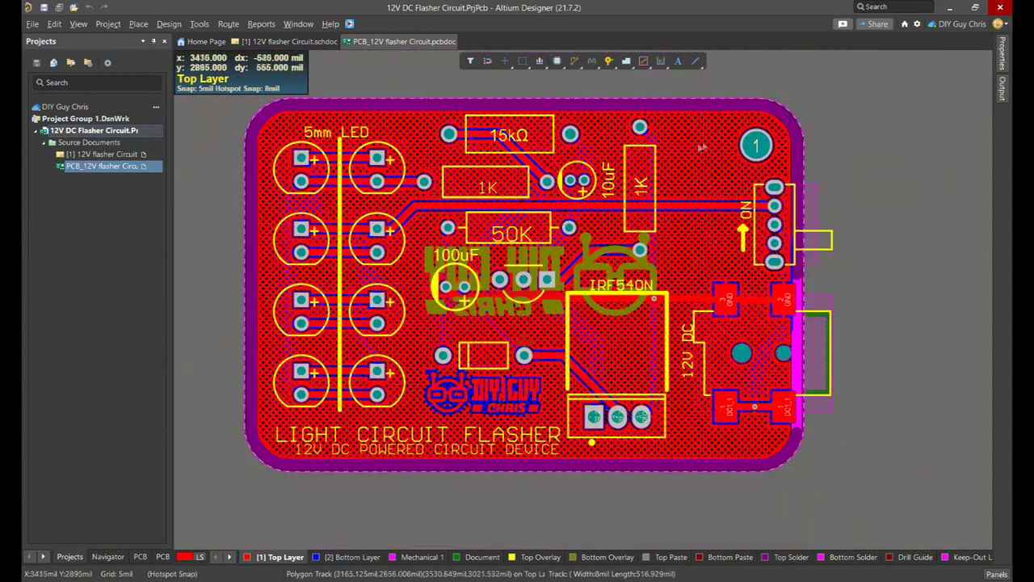
{"action": "left_click", "coordinate": [546, 97]}
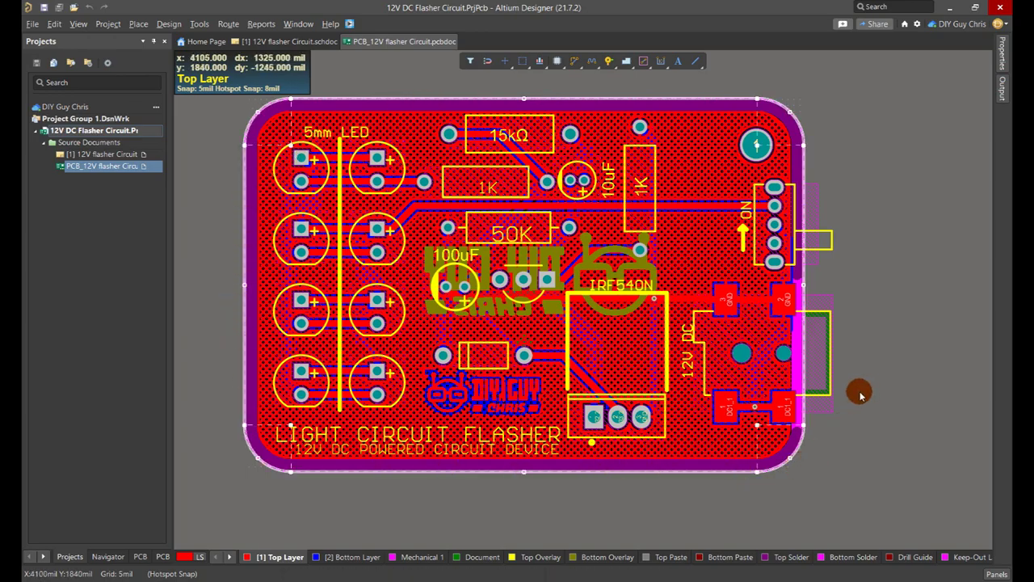
{"action": "scroll", "coordinate": [716, 279], "scroll_direction": "up", "scroll_amount": 3, "text": "ctrl"}
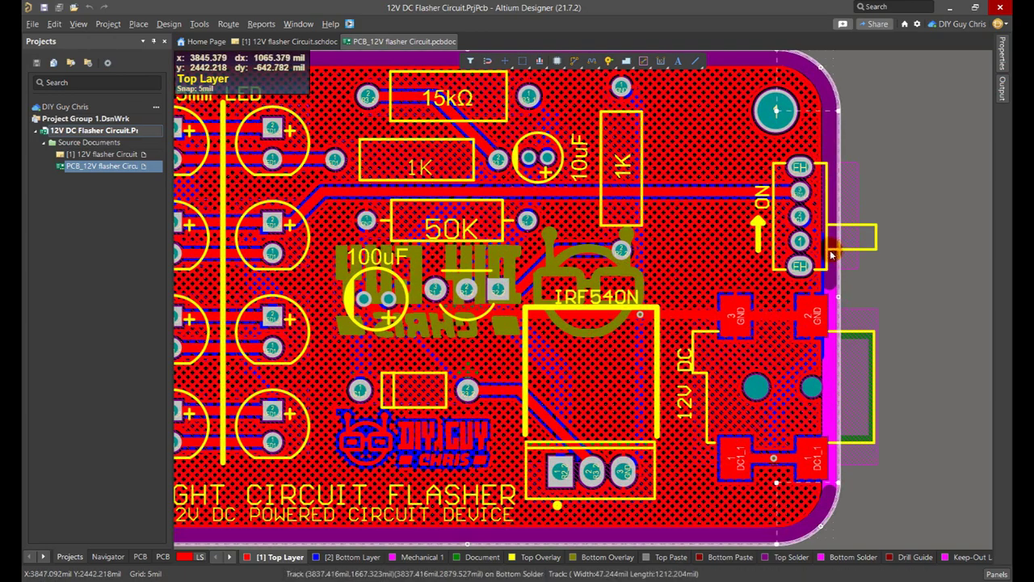
{"action": "scroll", "coordinate": [367, 190], "scroll_direction": "down", "scroll_amount": 2, "text": "ctrl"}
{"action": "scroll", "coordinate": [368, 190], "scroll_direction": "up", "scroll_amount": 4, "text": "ctrl"}
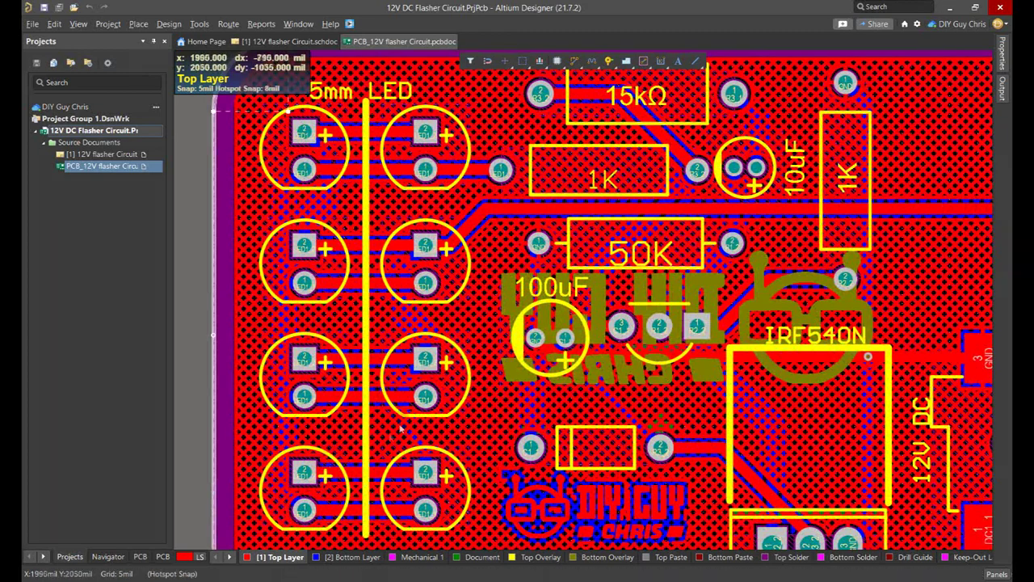
{"action": "left_click", "coordinate": [539, 61]}
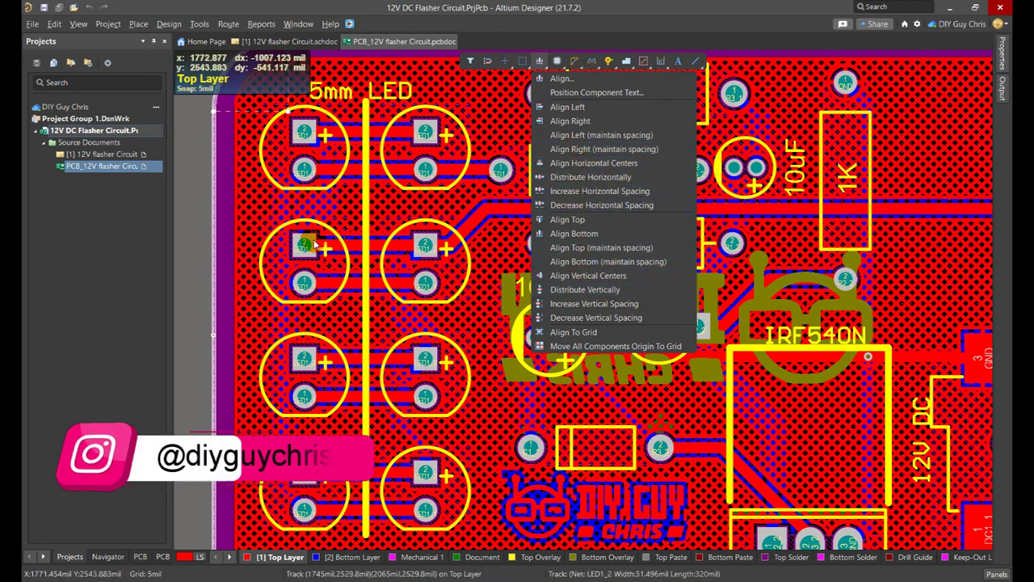
{"action": "scroll", "coordinate": [228, 267], "scroll_direction": "down", "scroll_amount": 2, "text": "ctrl"}
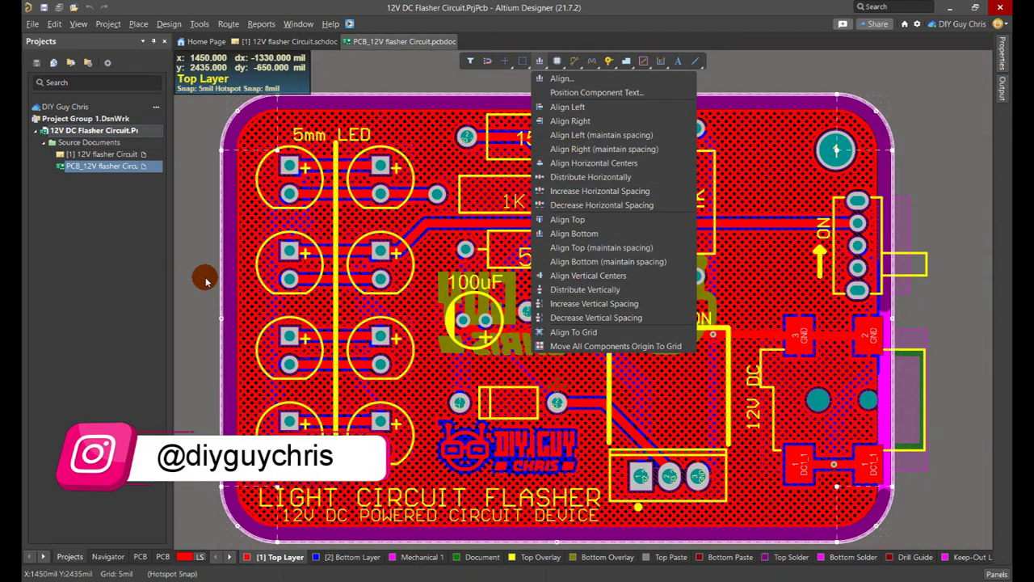
{"action": "left_click", "coordinate": [206, 281]}
Step: Select the Top Layer-GND polygon pour and repour it
{"action": "key", "text": "ctrl+a"}
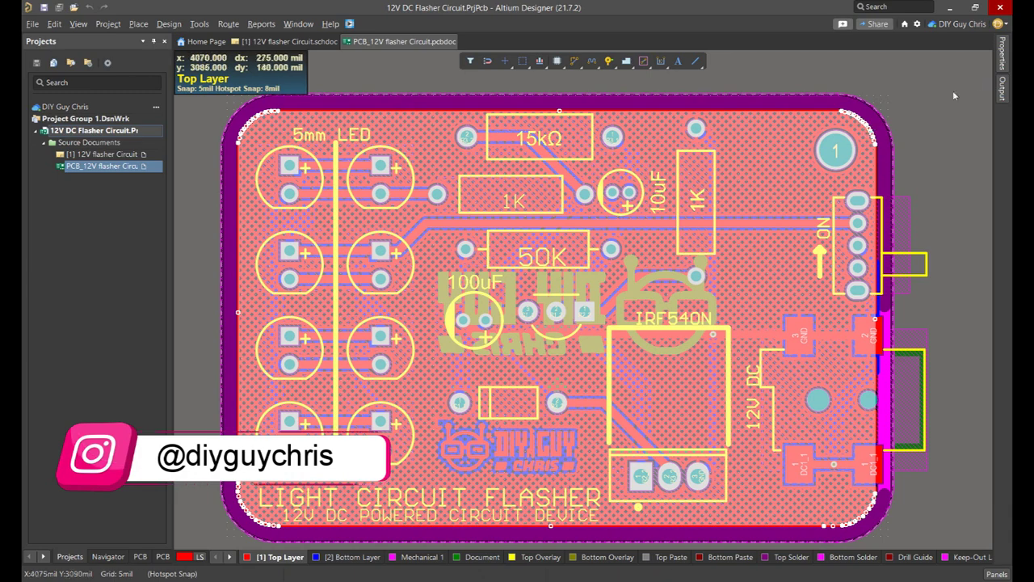
{"action": "left_click", "coordinate": [1001, 55]}
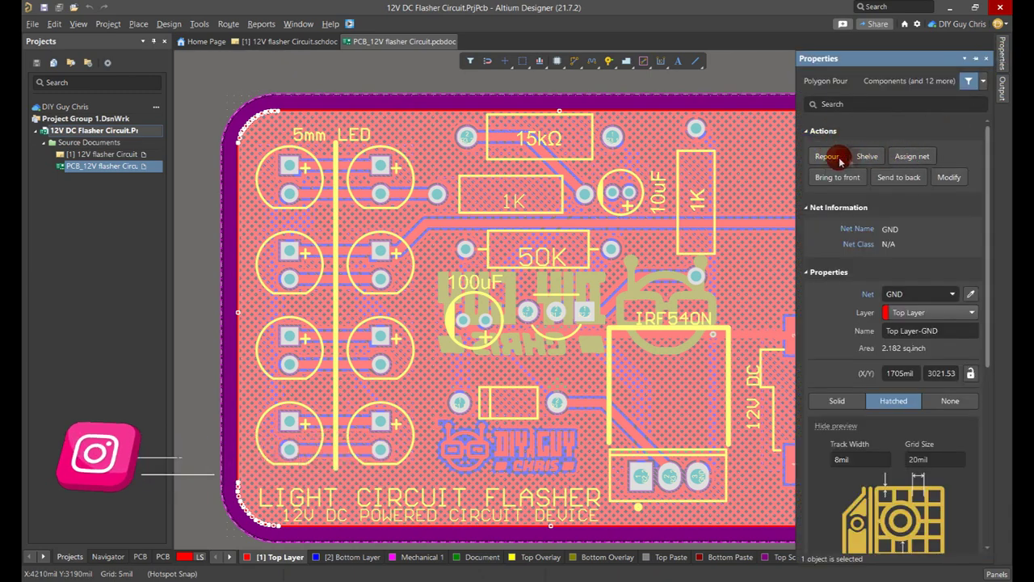
{"action": "left_click", "coordinate": [824, 179]}
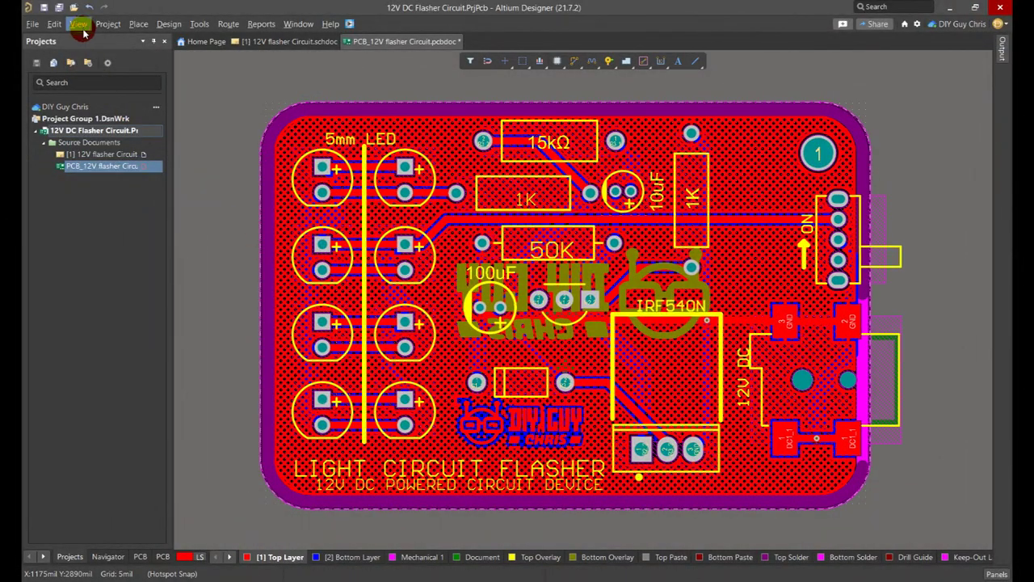
Step: Switch the PCB to its 3D view and inspect the assembled board from different angles
{"action": "left_click", "coordinate": [78, 24]}
{"action": "left_click", "coordinate": [105, 69]}
{"action": "scroll", "coordinate": [560, 274], "scroll_direction": "up", "scroll_amount": 3, "text": "ctrl"}
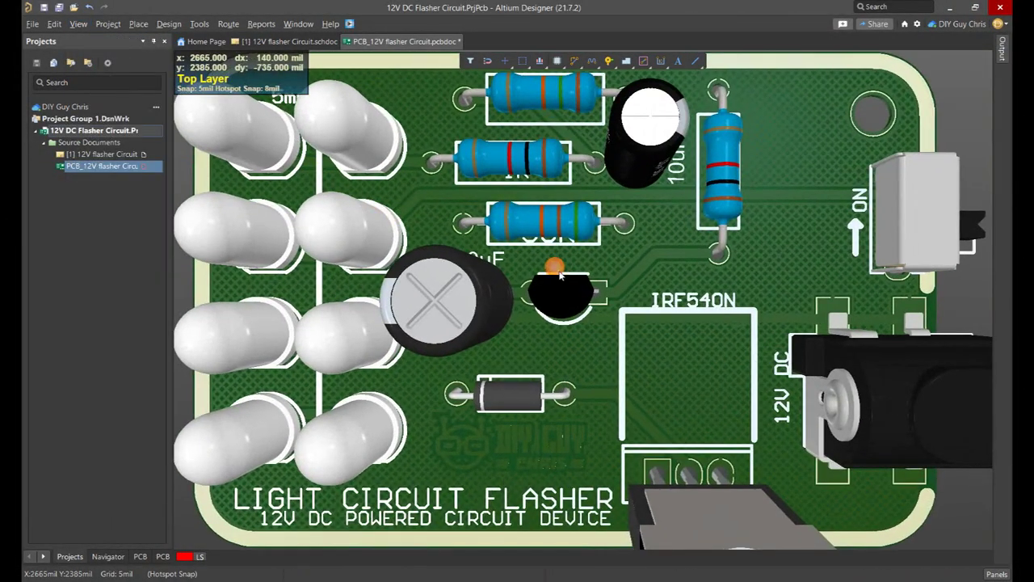
{"action": "right_click_drag", "start_coordinate": [560, 274], "coordinate": [452, 283], "text": "shift"}
{"action": "scroll", "coordinate": [555, 288], "scroll_direction": "down", "scroll_amount": 5, "text": "ctrl"}
{"action": "scroll", "coordinate": [452, 283], "scroll_direction": "up", "scroll_amount": 4, "text": "ctrl"}
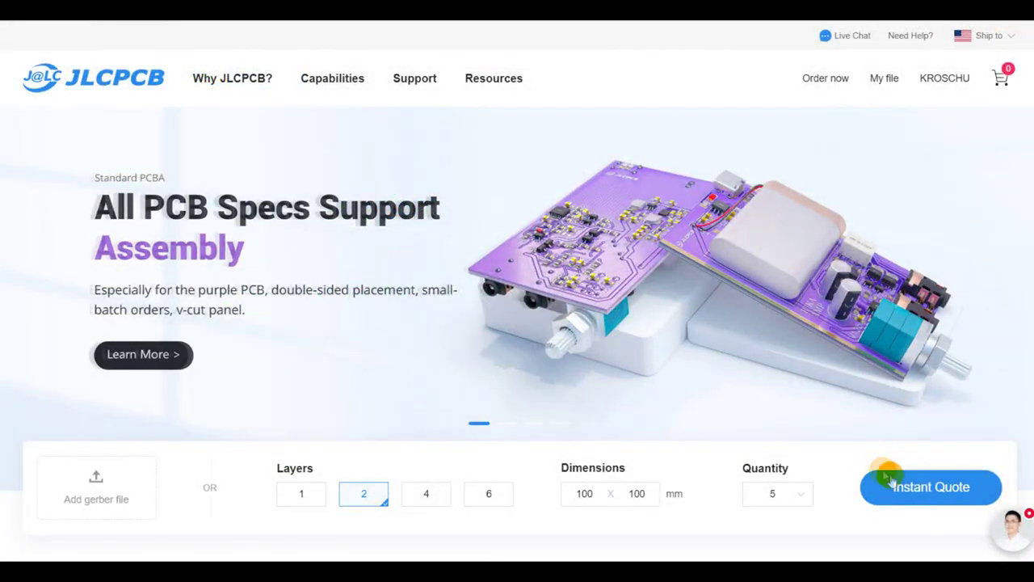
Step: Start an instant quote on JLCPCB and upload the Gerber_12V flasher Circuit archive
{"action": "left_click", "coordinate": [895, 479]}
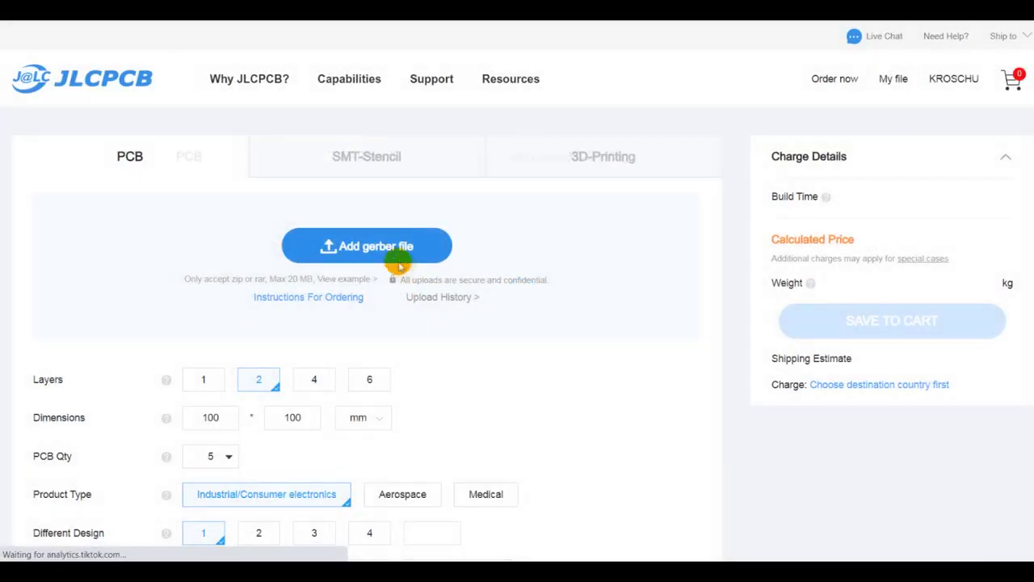
{"action": "left_click", "coordinate": [354, 246]}
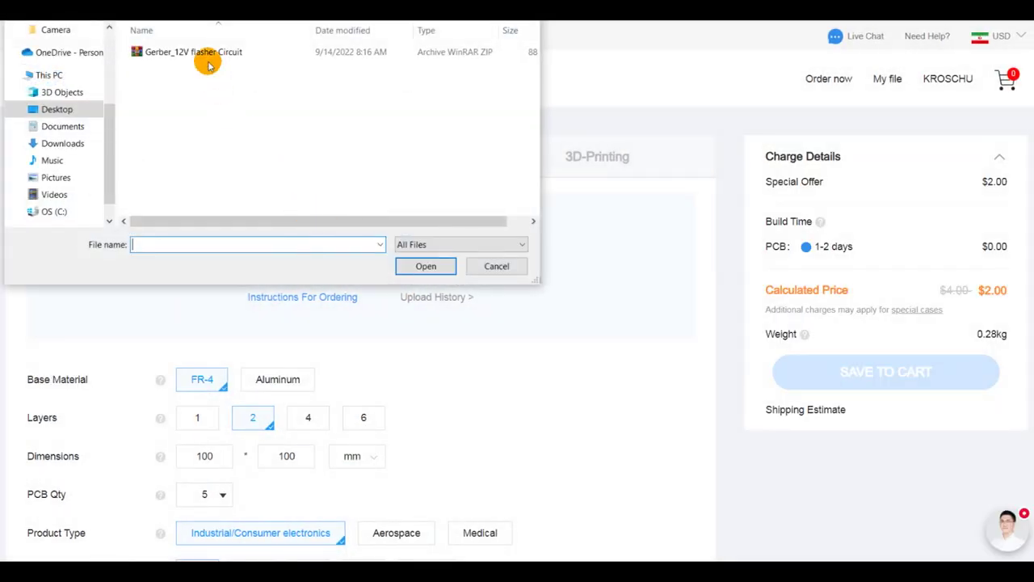
{"action": "double_click", "coordinate": [203, 59]}
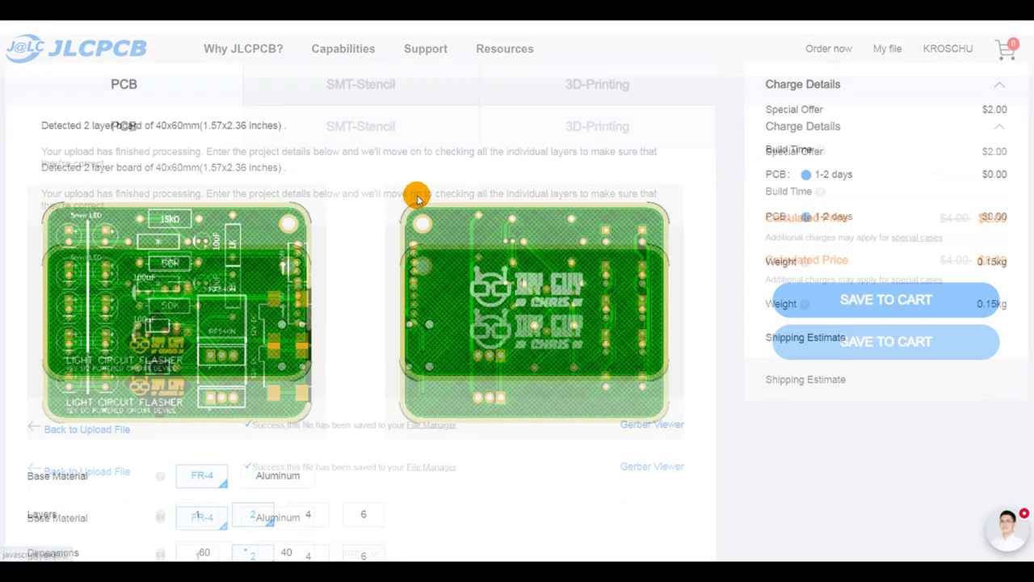
Step: Set the surface finish of the PCB order to ENIG-RoHS
{"action": "scroll", "coordinate": [418, 198], "scroll_direction": "down", "scroll_amount": 5}
{"action": "scroll", "coordinate": [234, 242], "scroll_direction": "down", "scroll_amount": 4}
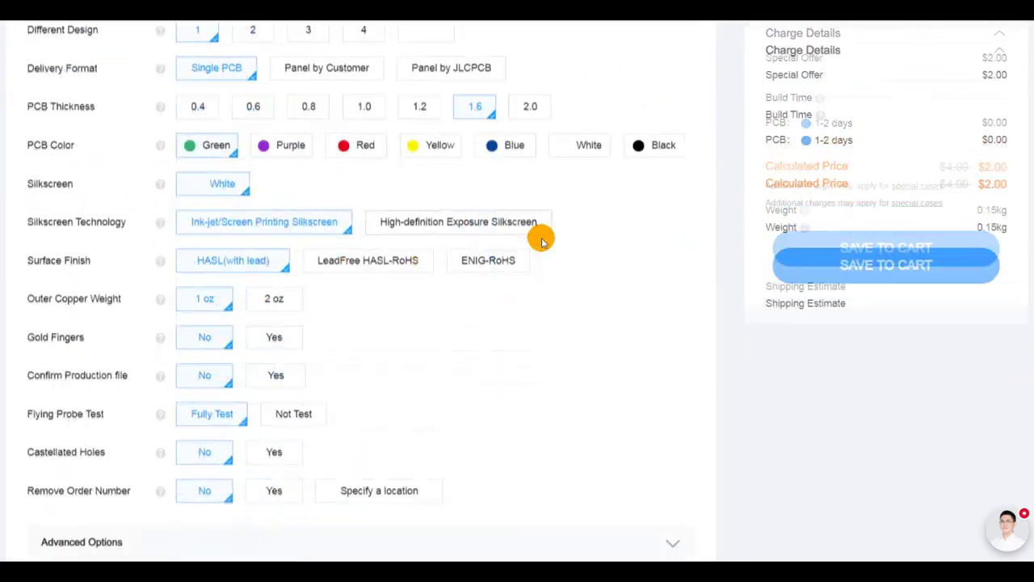
{"action": "left_click", "coordinate": [488, 259]}
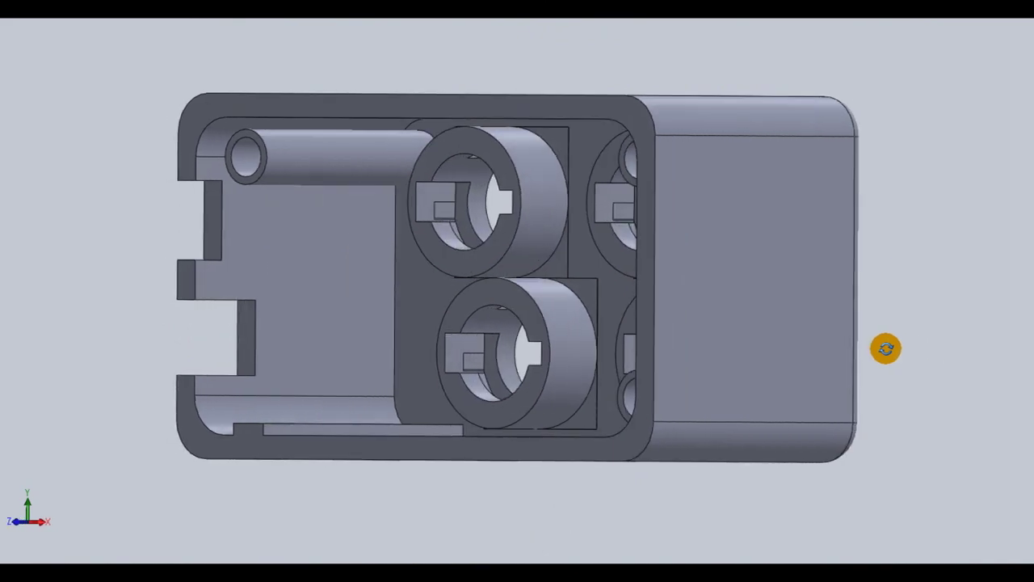
Step: Switch to the 3D enclosure model and inspect its interior, rounded corner and front face with the four LED holes
{"action": "left_click", "coordinate": [760, 372]}
{"action": "scroll", "coordinate": [760, 374], "scroll_direction": "up", "scroll_amount": 3}
{"action": "scroll", "coordinate": [718, 365], "scroll_direction": "down", "scroll_amount": 8}
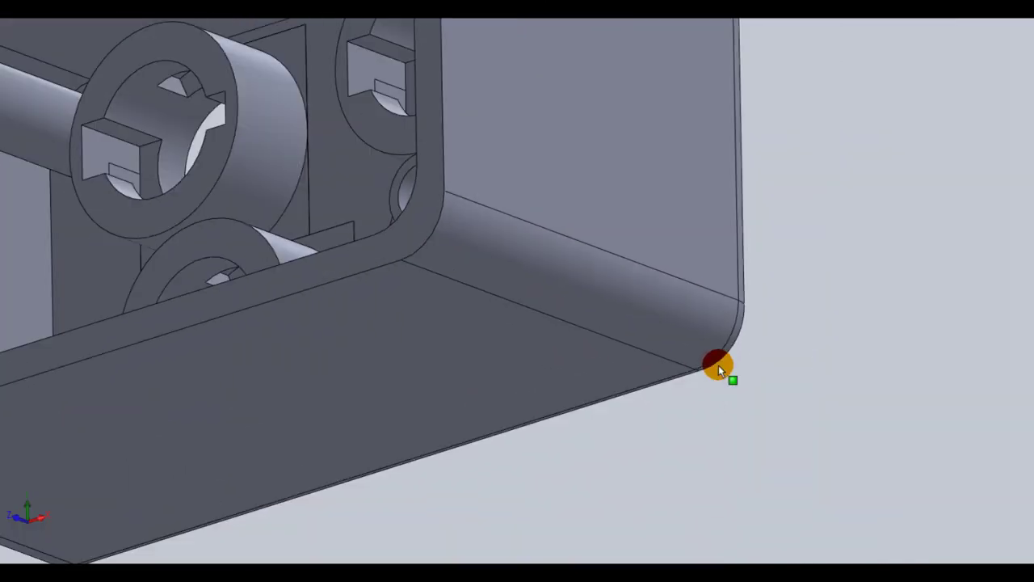
{"action": "middle_click_drag", "start_coordinate": [451, 231], "coordinate": [492, 316]}
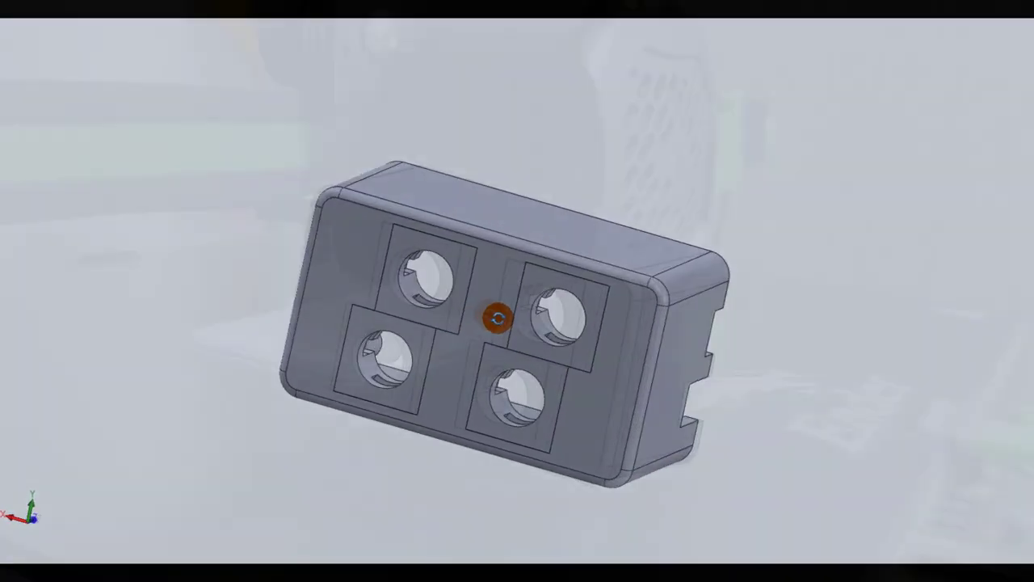